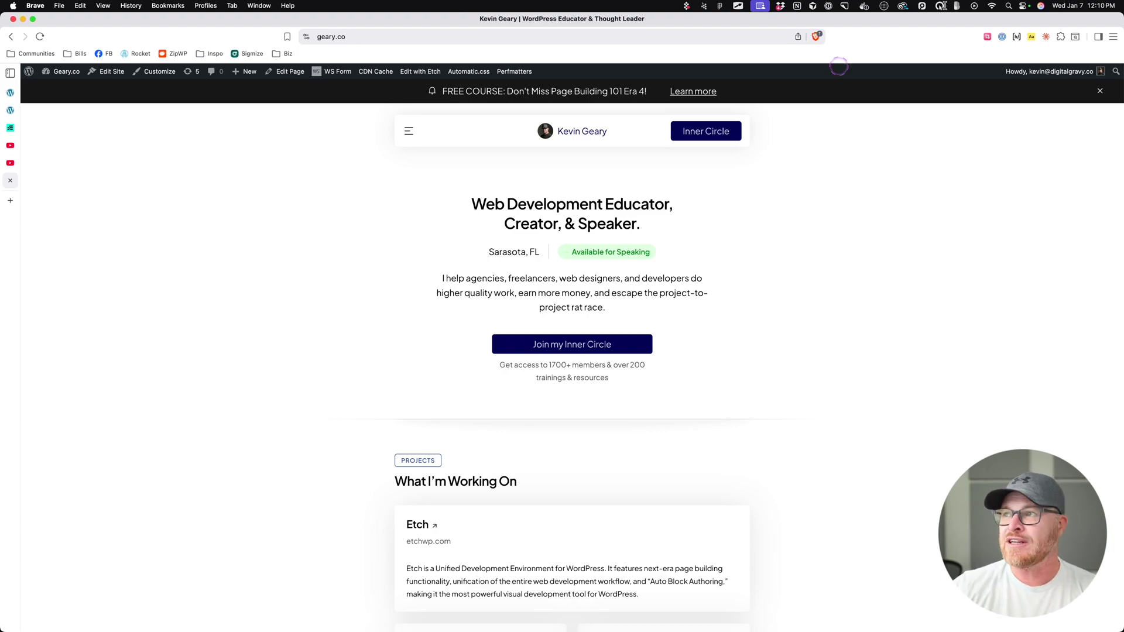
# Step: Zoom the geary.co page in, then back one step, and dismiss the zoom popup
pyautogui.click(705, 133)
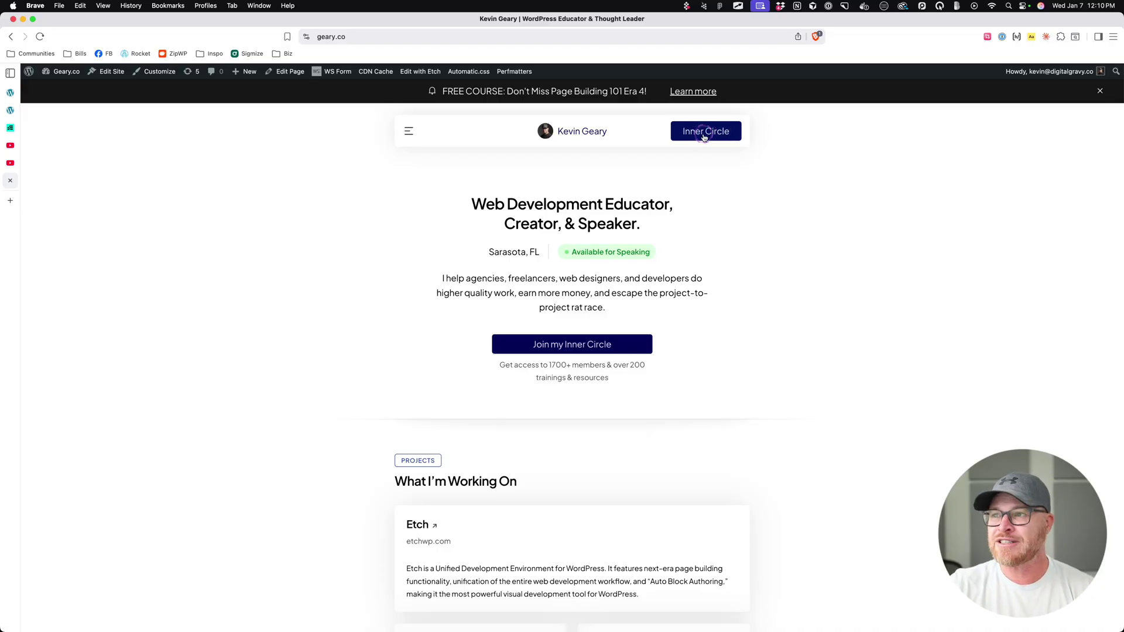
pyautogui.press('super+equal')
pyautogui.press('super+equal')
pyautogui.press('super+equal')
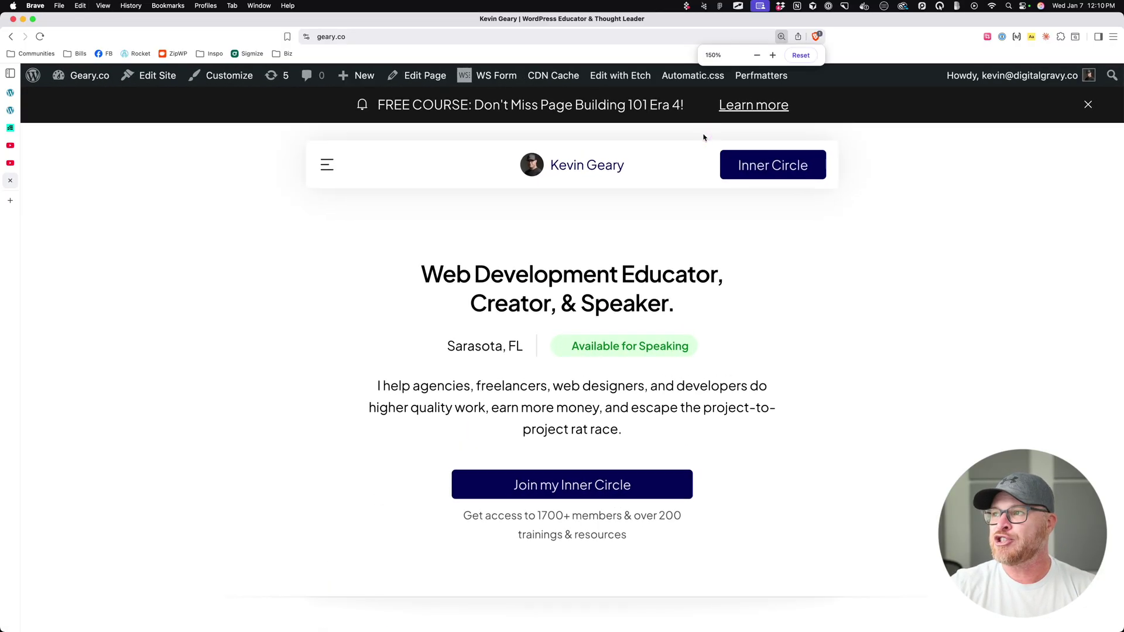
pyautogui.press('super+minus')
pyautogui.click(883, 281)
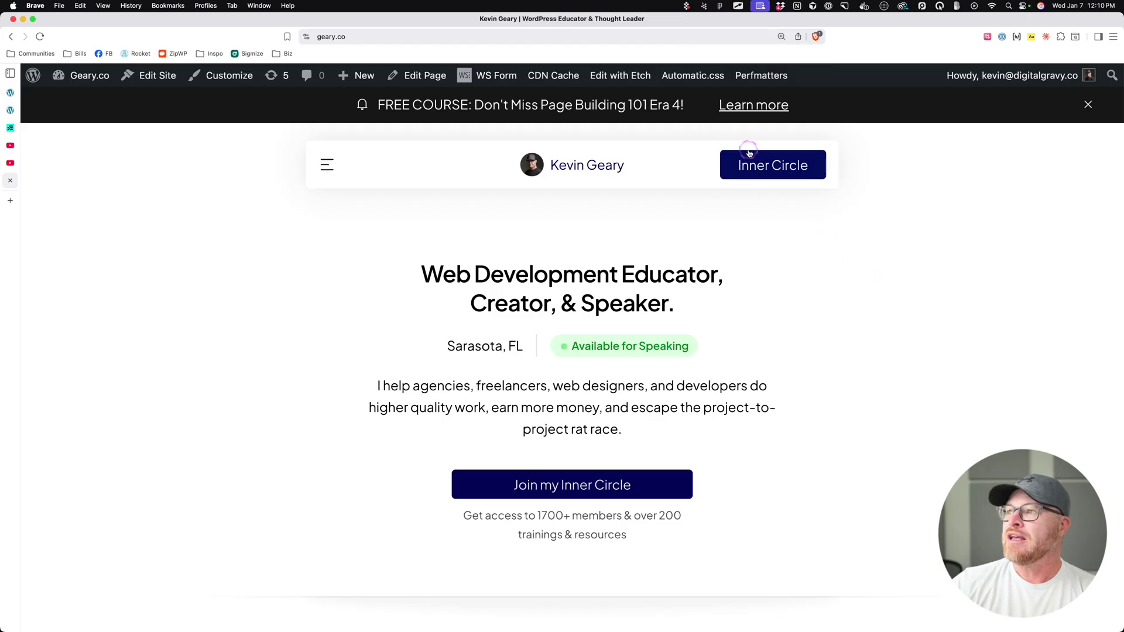
# Step: Inspect the Inner Circle link's anchor markup (class btn--primary), then close DevTools
pyautogui.click(786, 174)
pyautogui.rightClick(779, 166)
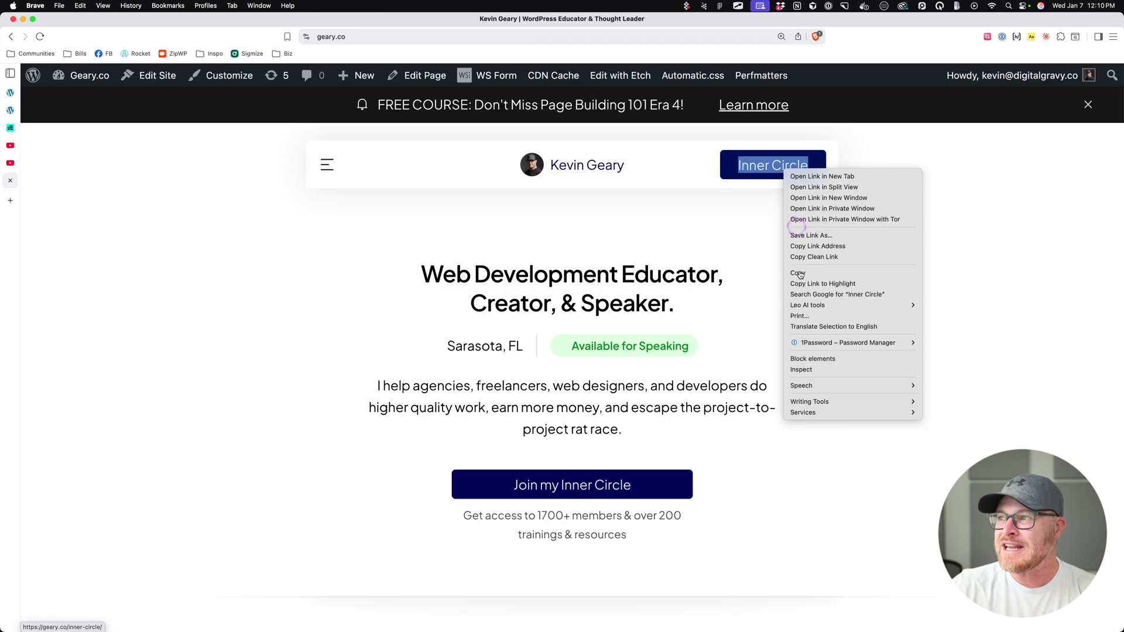
pyautogui.click(803, 370)
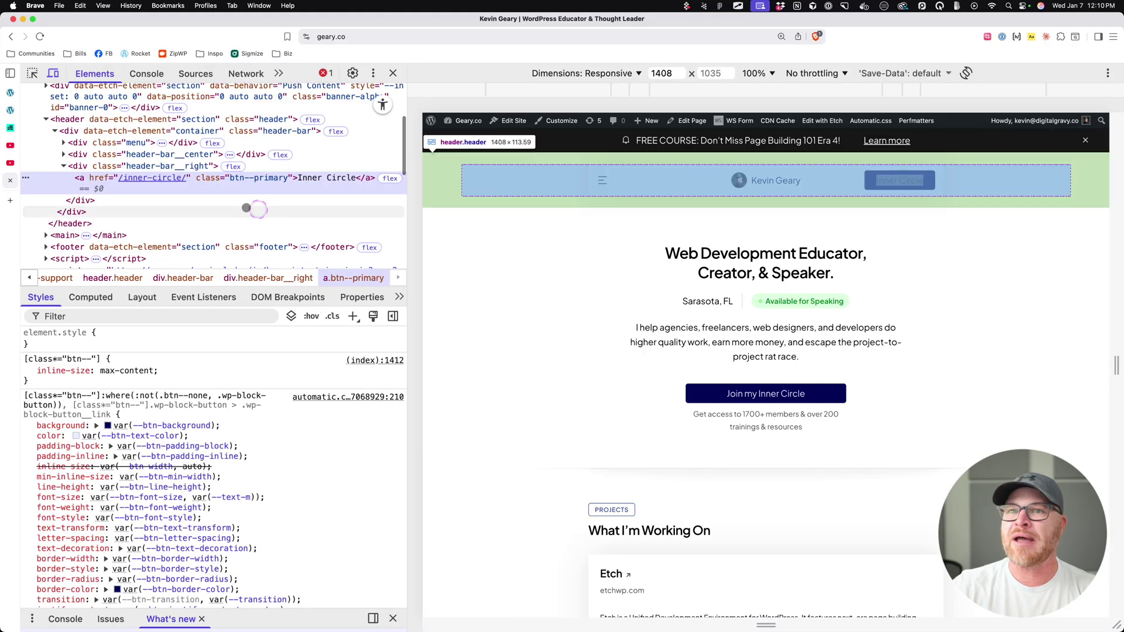
pyautogui.click(393, 74)
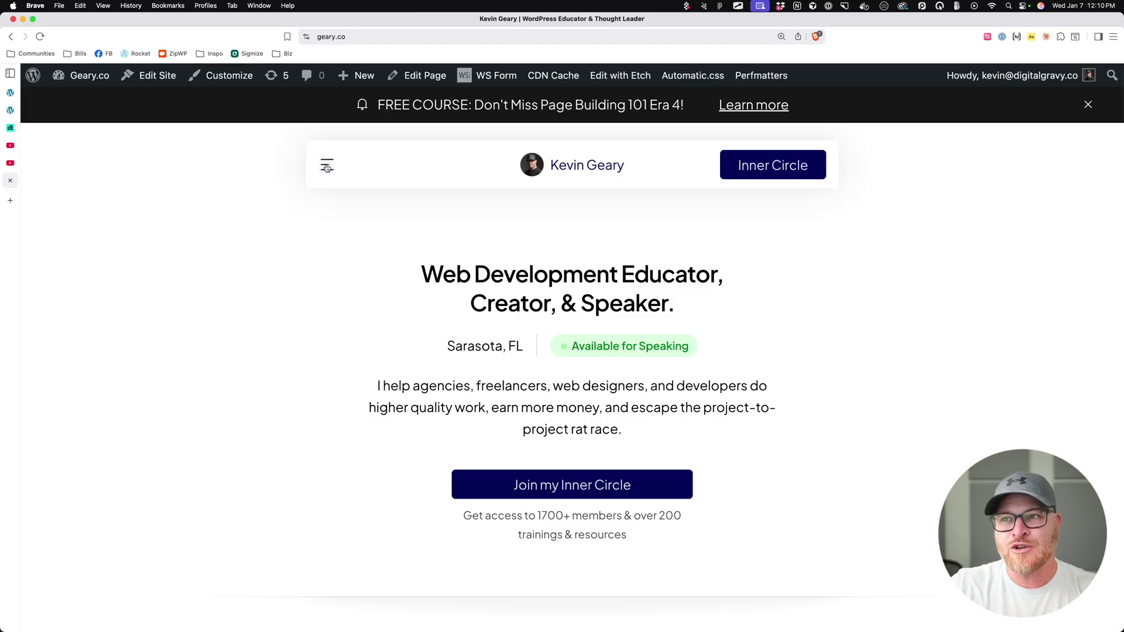
# Step: Inspect the hamburger toggle, selecting the button.menu__button node and toggling its SVG child
pyautogui.rightClick(327, 167)
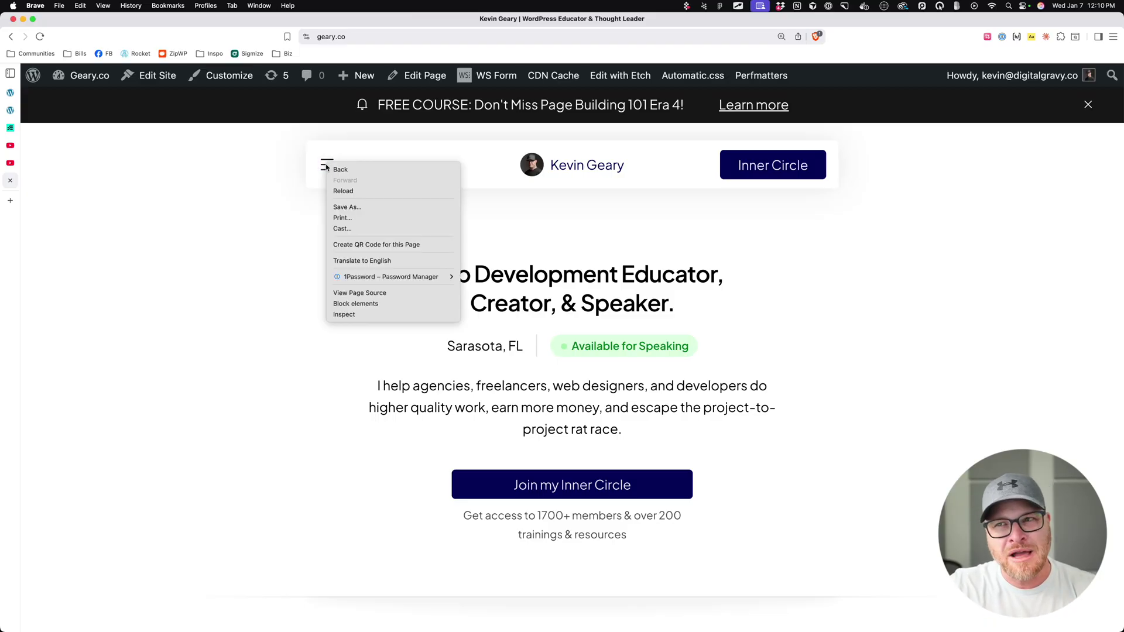
pyautogui.click(364, 315)
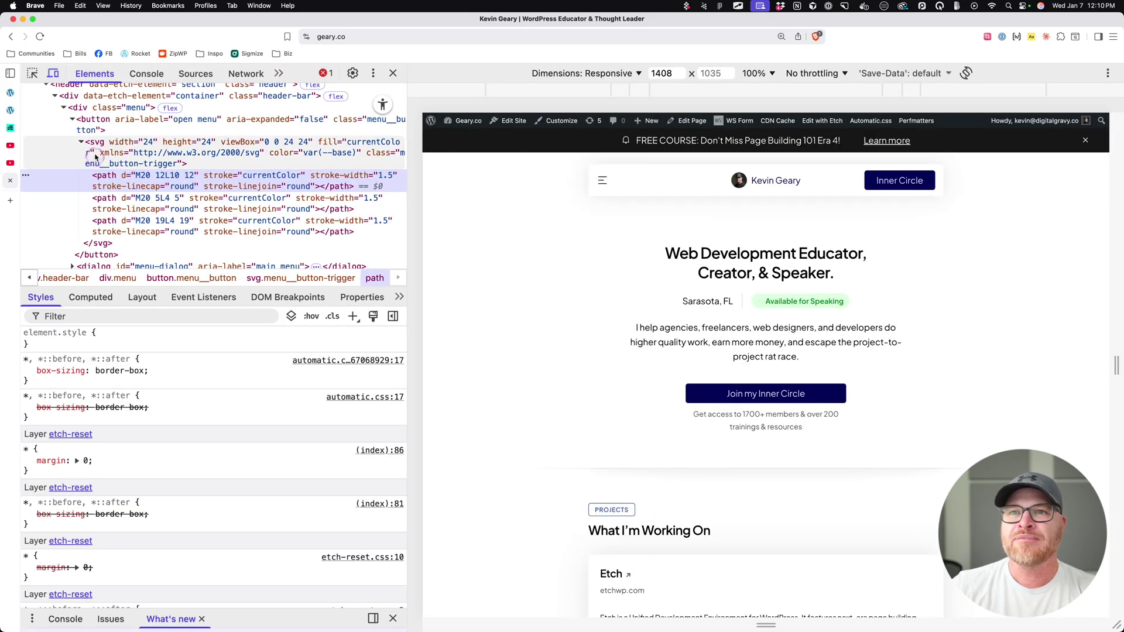
pyautogui.scroll(2, 91, 155)
pyautogui.click(80, 158)
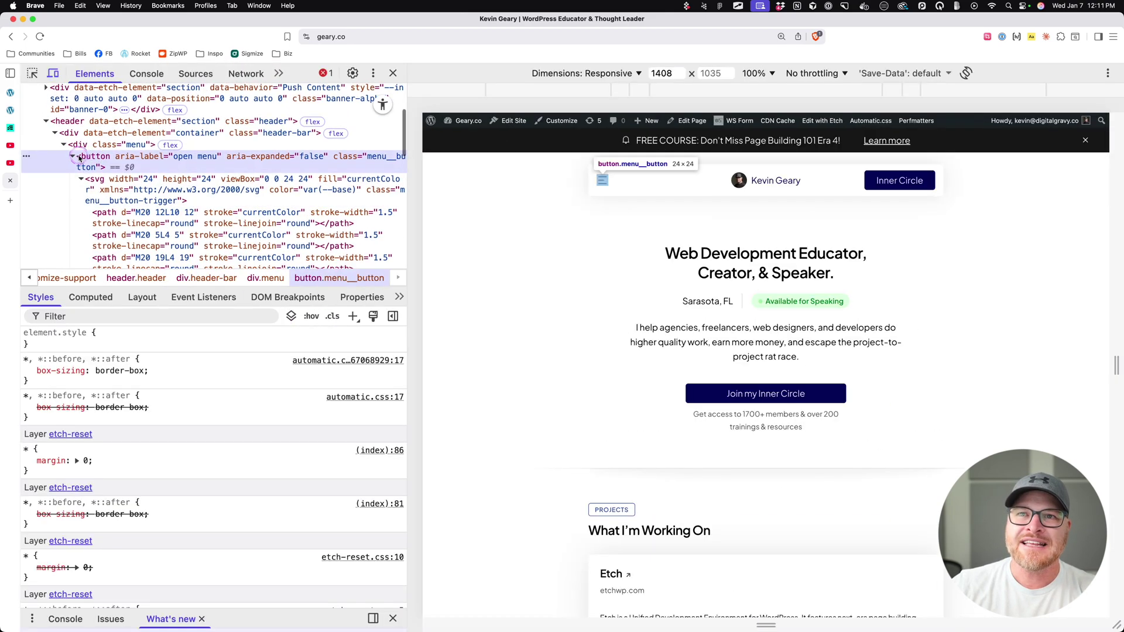
pyautogui.click(73, 157)
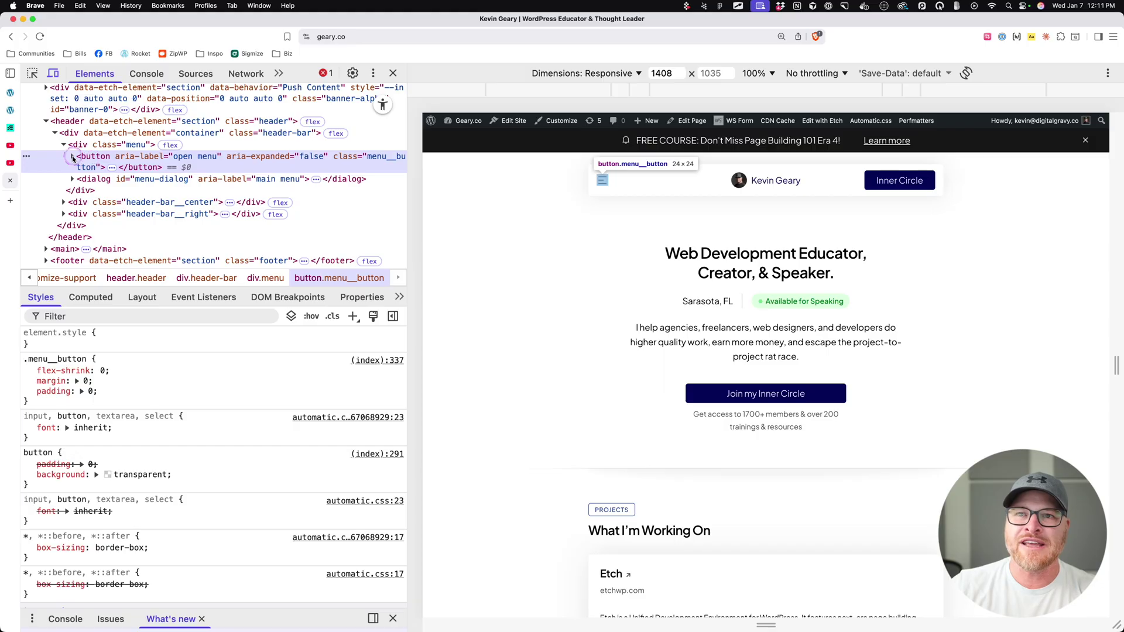
pyautogui.click(73, 157)
pyautogui.click(83, 181)
pyautogui.click(80, 179)
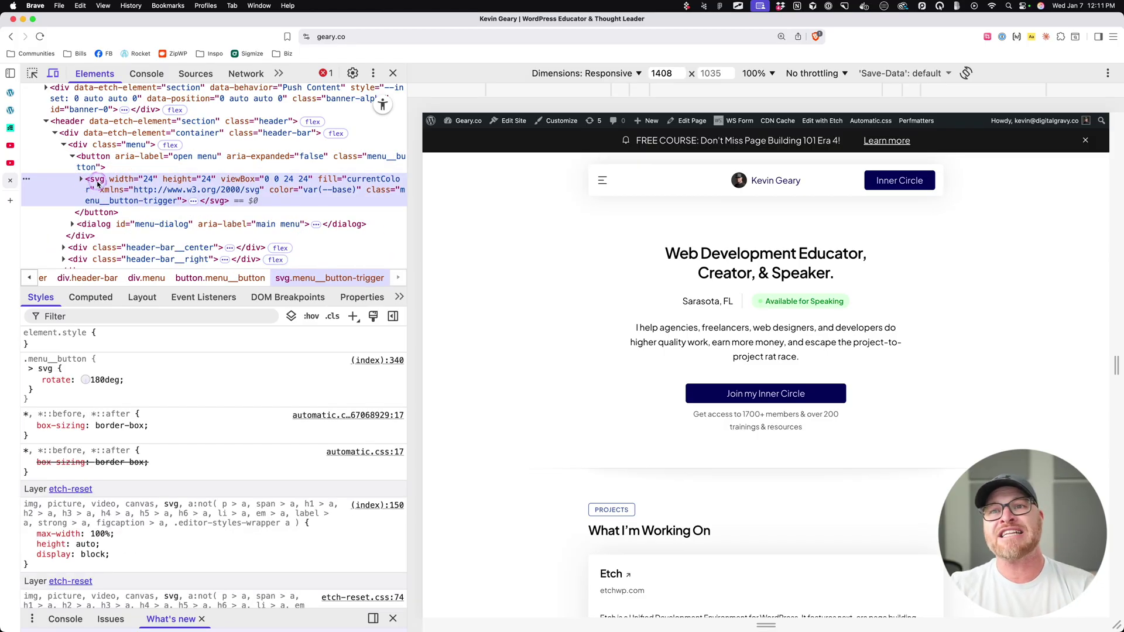
pyautogui.click(72, 158)
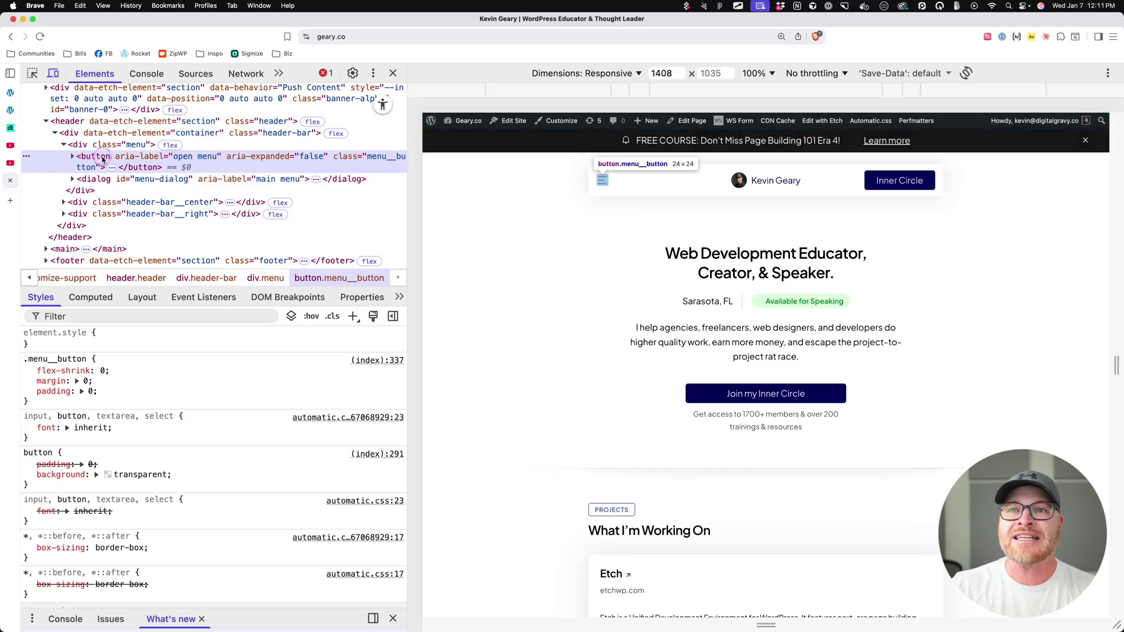
# Step: Move keyboard focus onto the menu toggle, labelled 'open menu' with aria-expanded false
pyautogui.click(518, 177)
pyautogui.press('Tab')
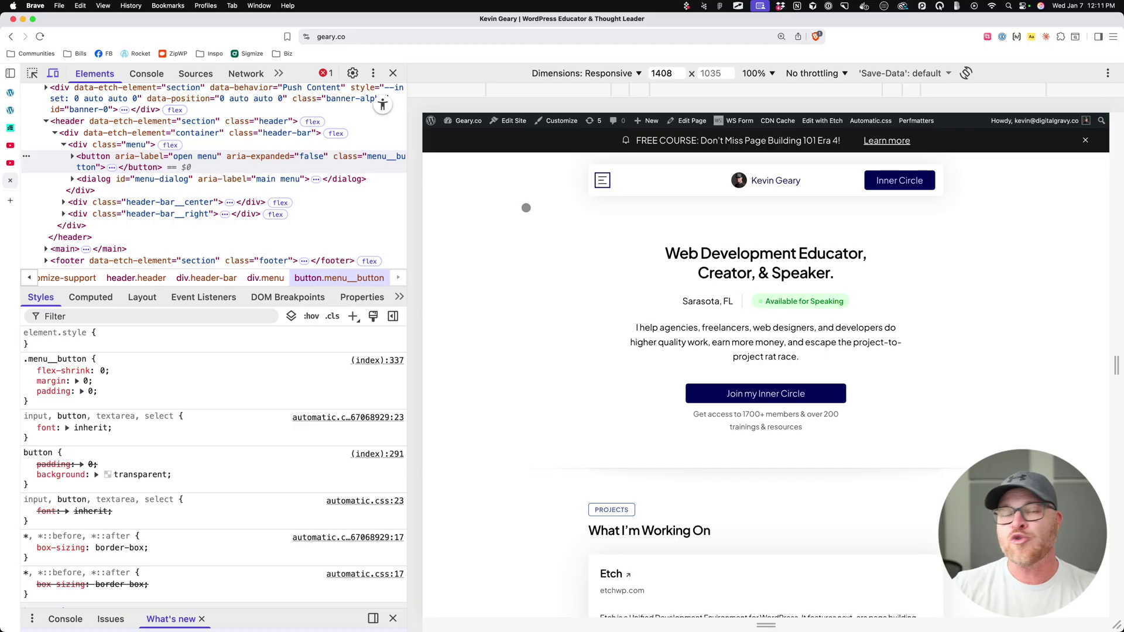
pyautogui.click(526, 208)
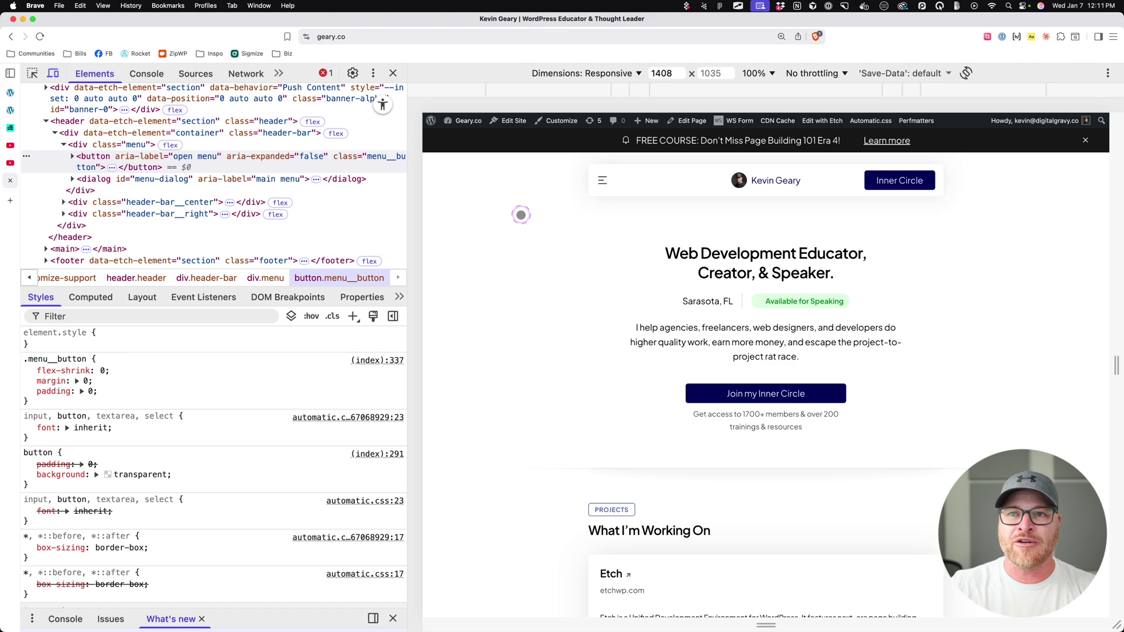
# Step: Open the hamburger menu, step focus through its items, close it, then reopen it
pyautogui.click(602, 181)
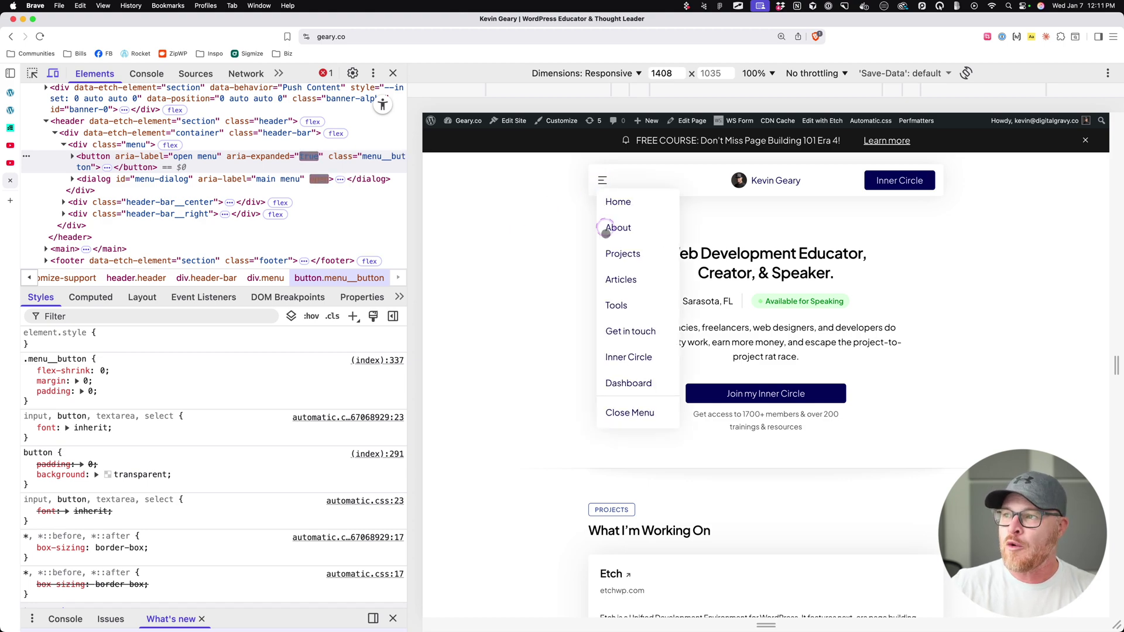
pyautogui.press('Tab')
pyautogui.press('Tab')
pyautogui.press('Tab')
pyautogui.press('Tab')
pyautogui.press('Tab')
pyautogui.press('Tab')
pyautogui.press('Tab')
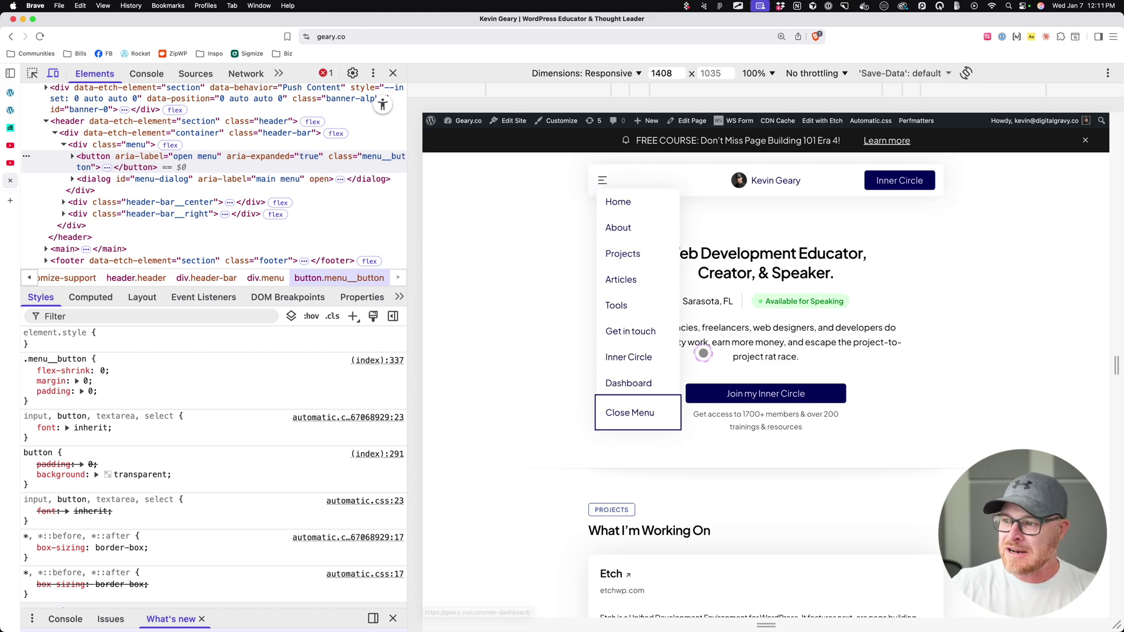
pyautogui.press('Return')
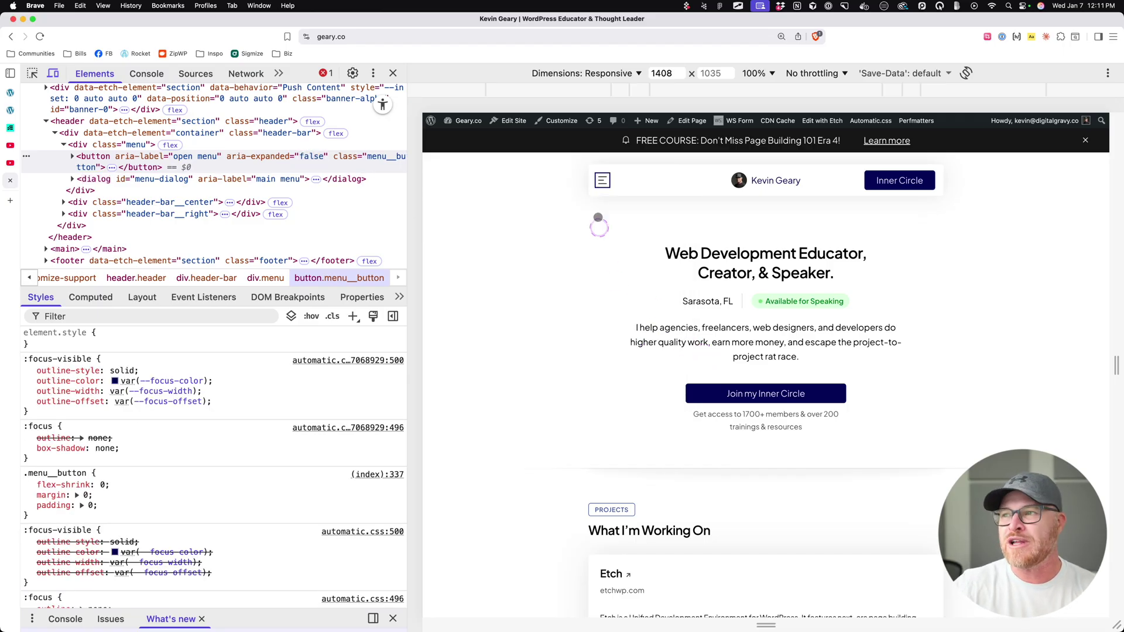
pyautogui.click(603, 180)
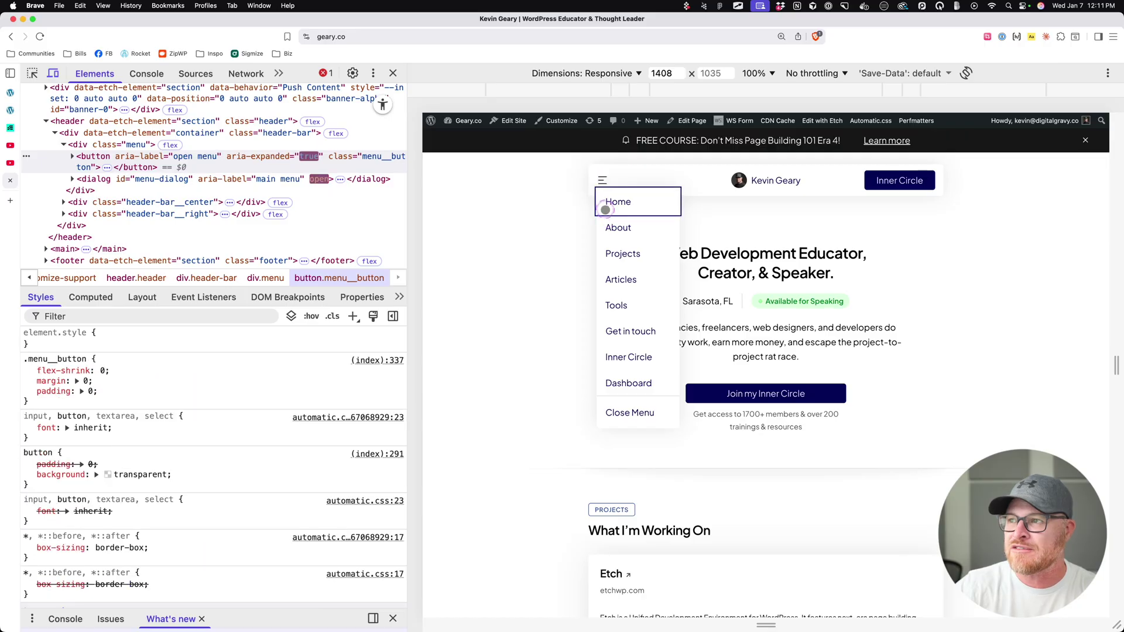
# Step: Expand the menu dialog, its nav and the ul.nav__list in the Elements tree
pyautogui.click(72, 180)
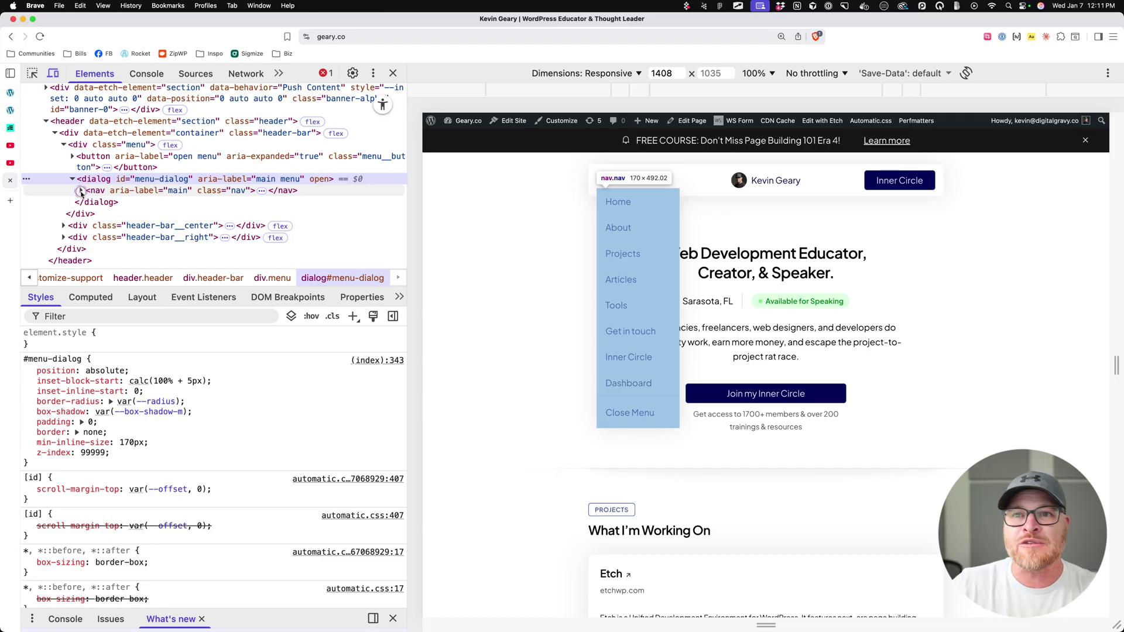
pyautogui.click(82, 191)
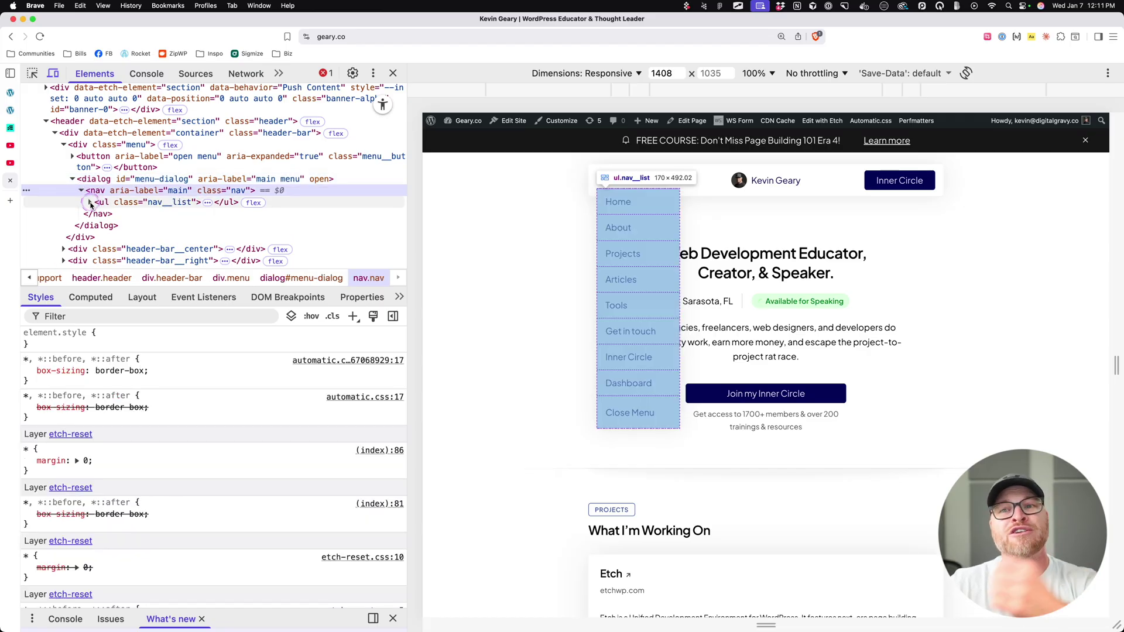
pyautogui.click(90, 203)
pyautogui.scroll(-3, 119, 135)
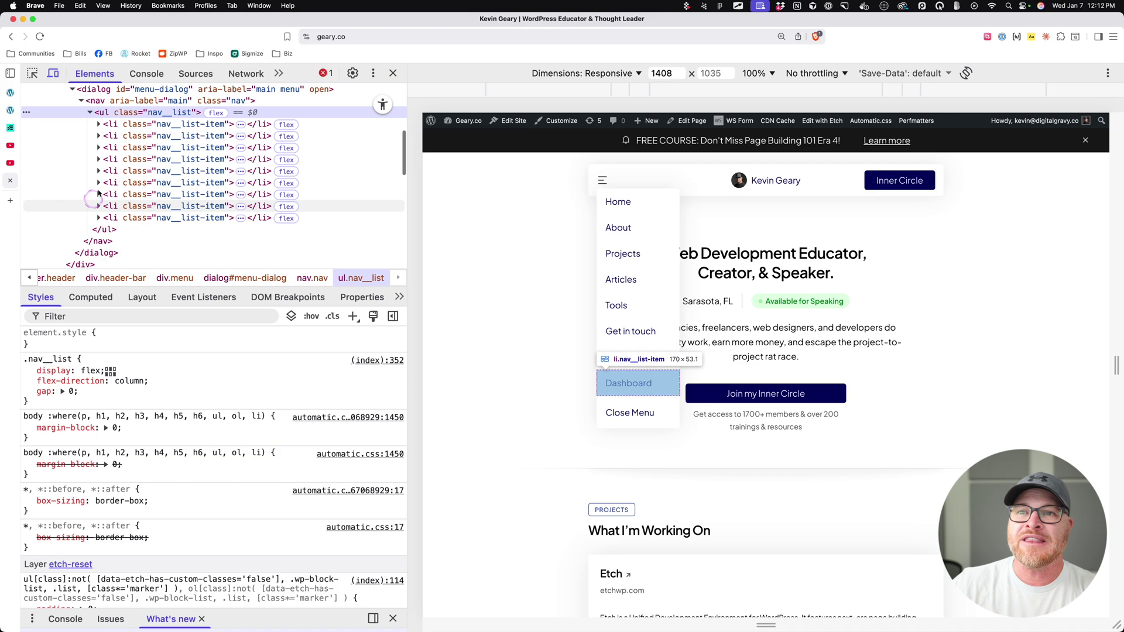
# Step: Toggle the first list item's Home link, then expand the last item to show the Close Menu button
pyautogui.click(98, 124)
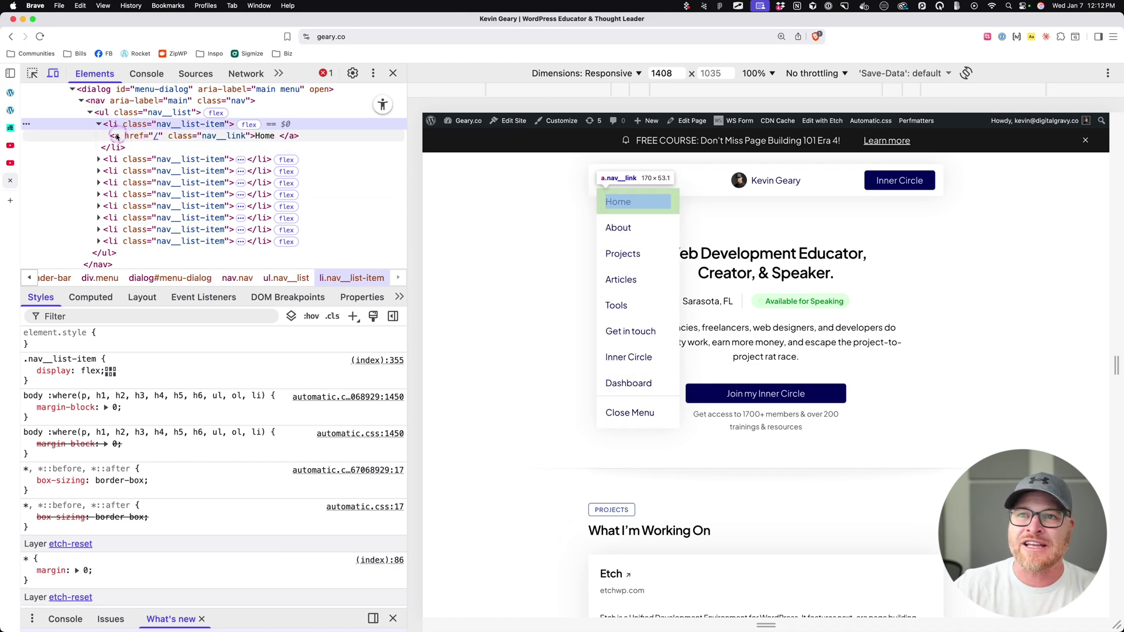
pyautogui.click(99, 126)
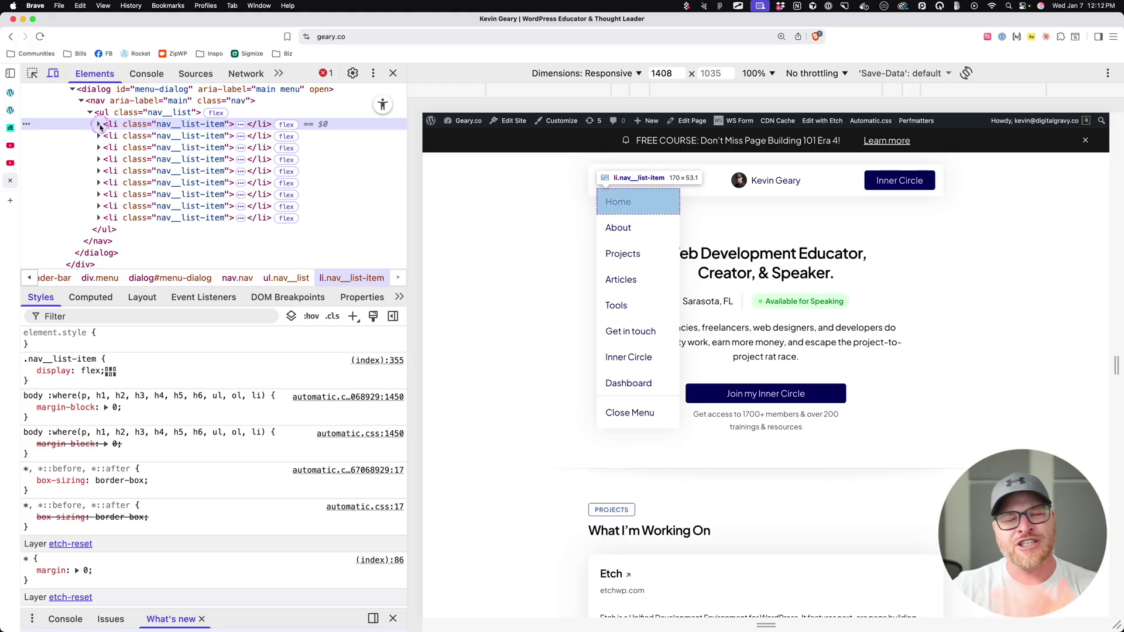
pyautogui.click(99, 126)
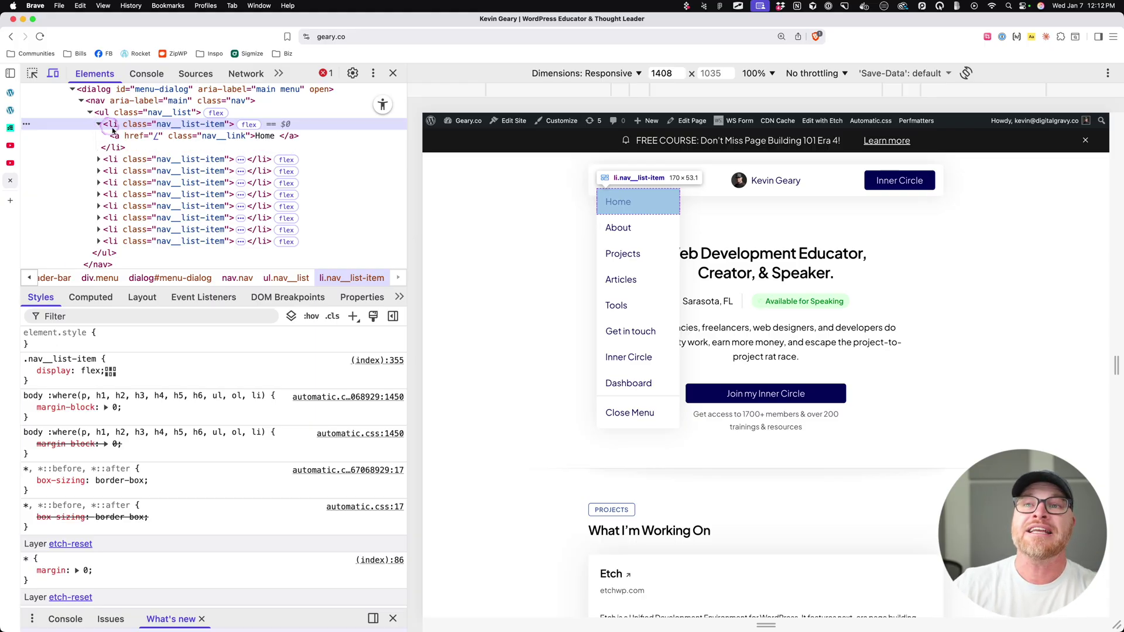
pyautogui.click(99, 125)
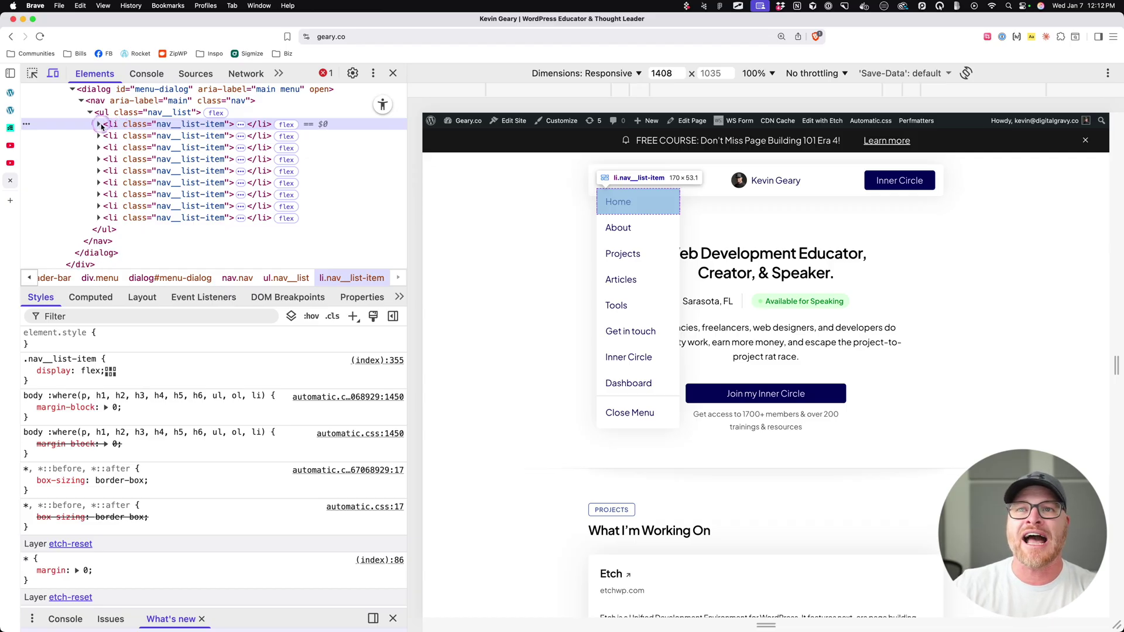
pyautogui.scroll(-2, 110, 152)
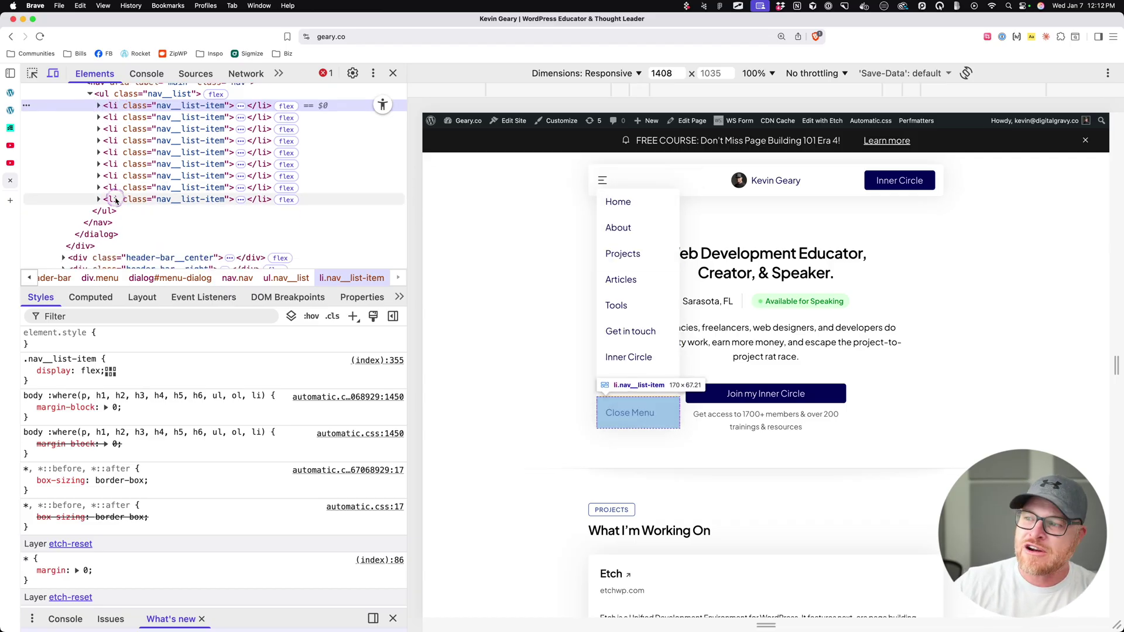
pyautogui.click(99, 199)
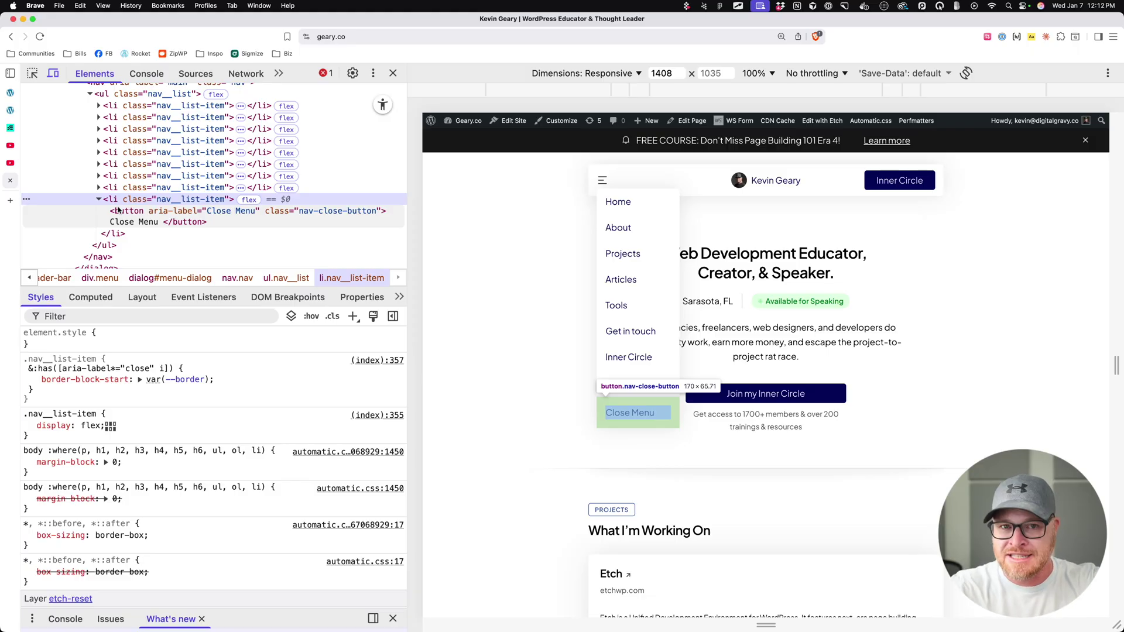
# Step: Close DevTools and click blank page space to shut the navigation menu
pyautogui.click(392, 73)
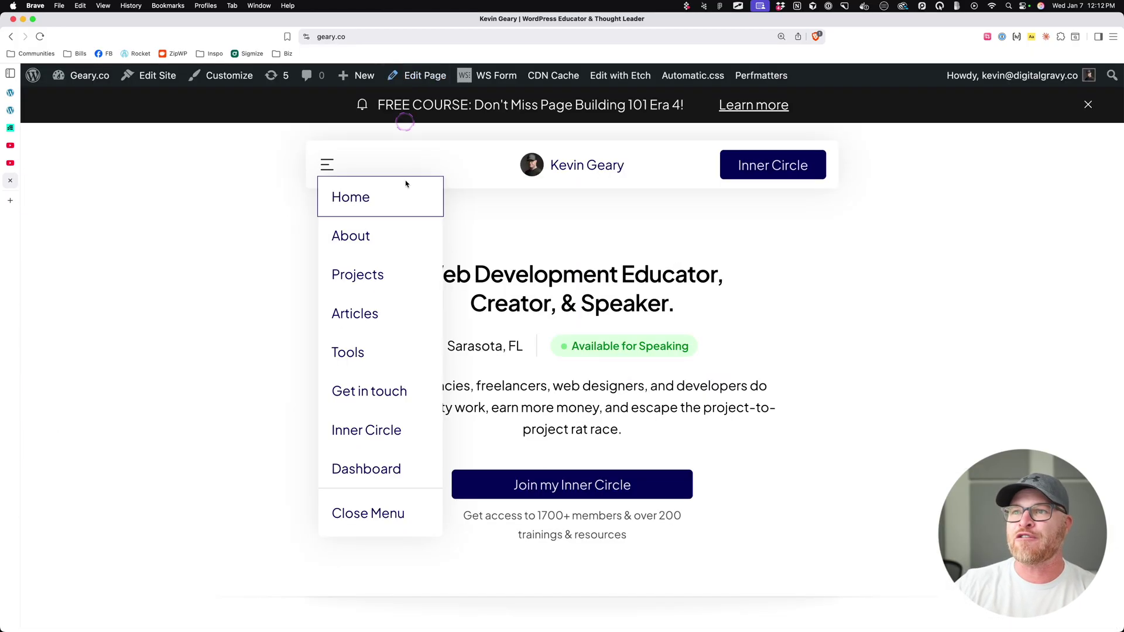
pyautogui.click(224, 326)
pyautogui.click(225, 325)
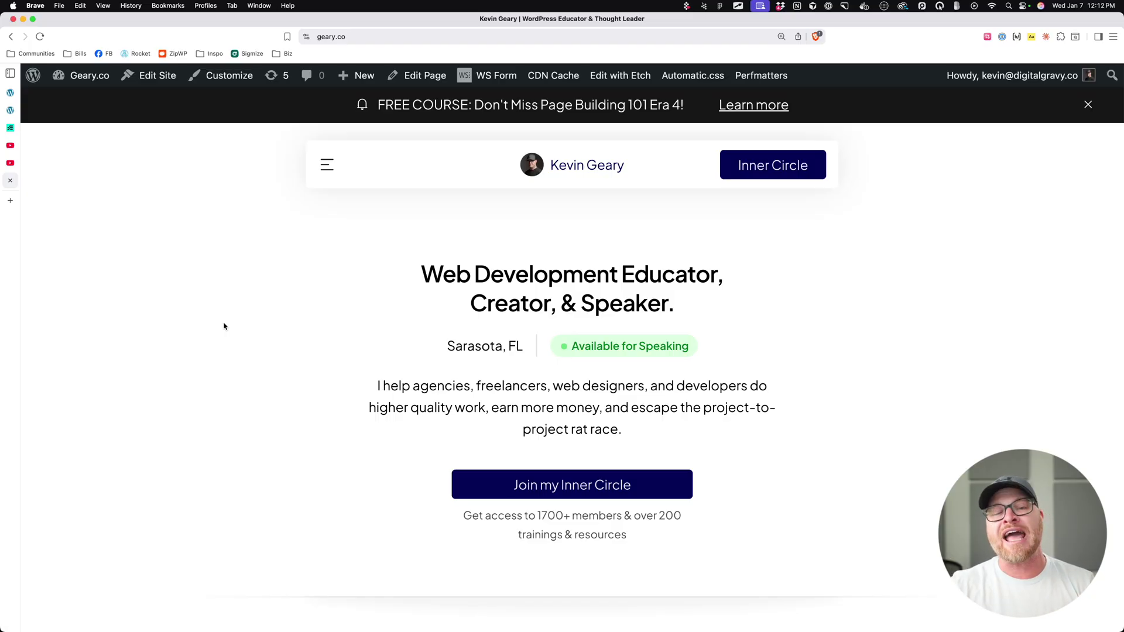
pyautogui.click(223, 326)
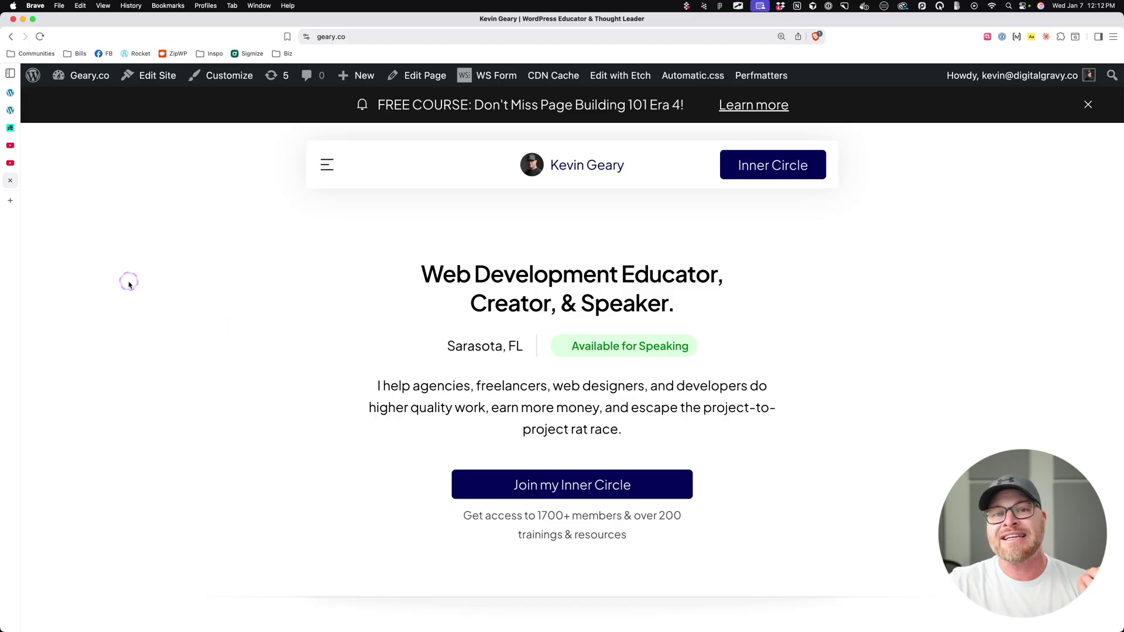
# Step: Switch to the Etch builder on Page Building 101 (Era 4) and select the Pricing anchor
pyautogui.click(16, 96)
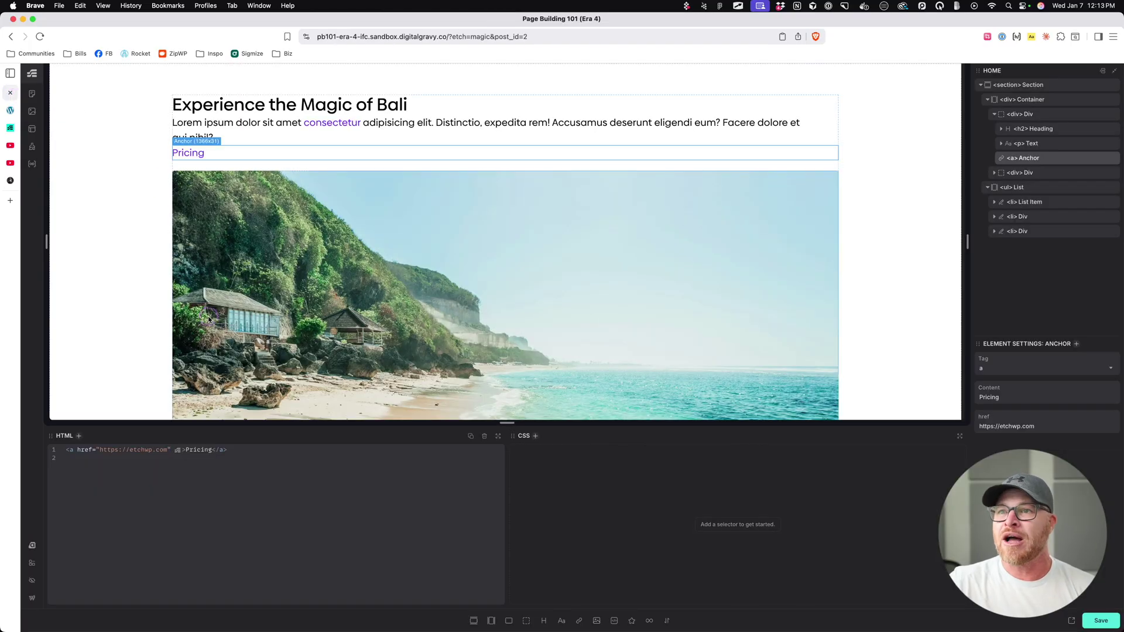
pyautogui.click(155, 146)
pyautogui.click(175, 156)
pyautogui.click(192, 157)
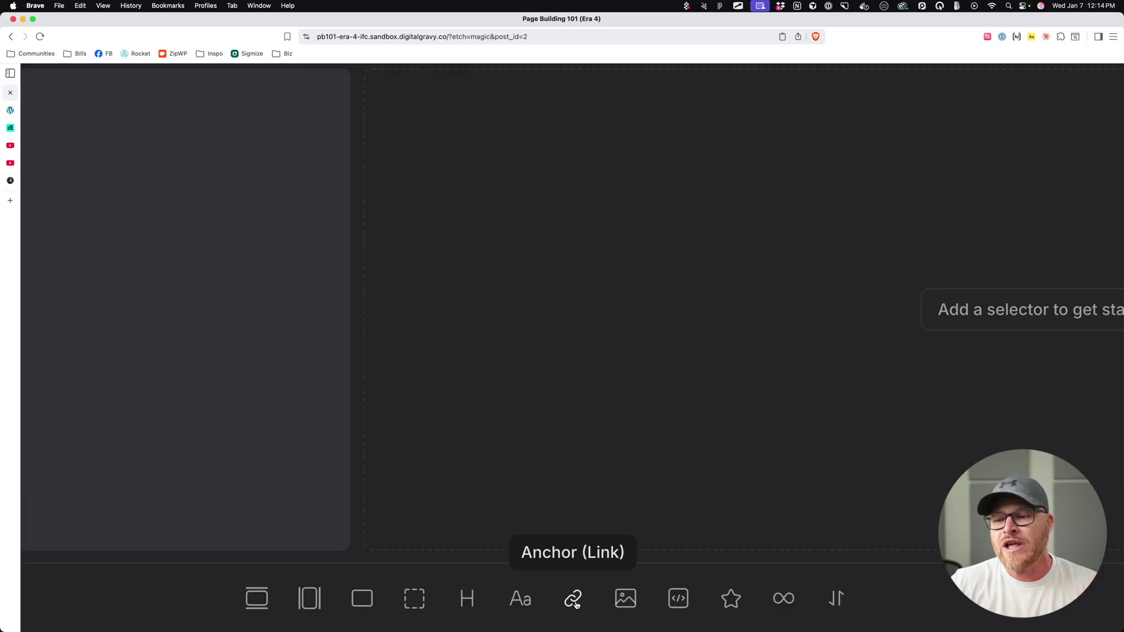
pyautogui.click(574, 600)
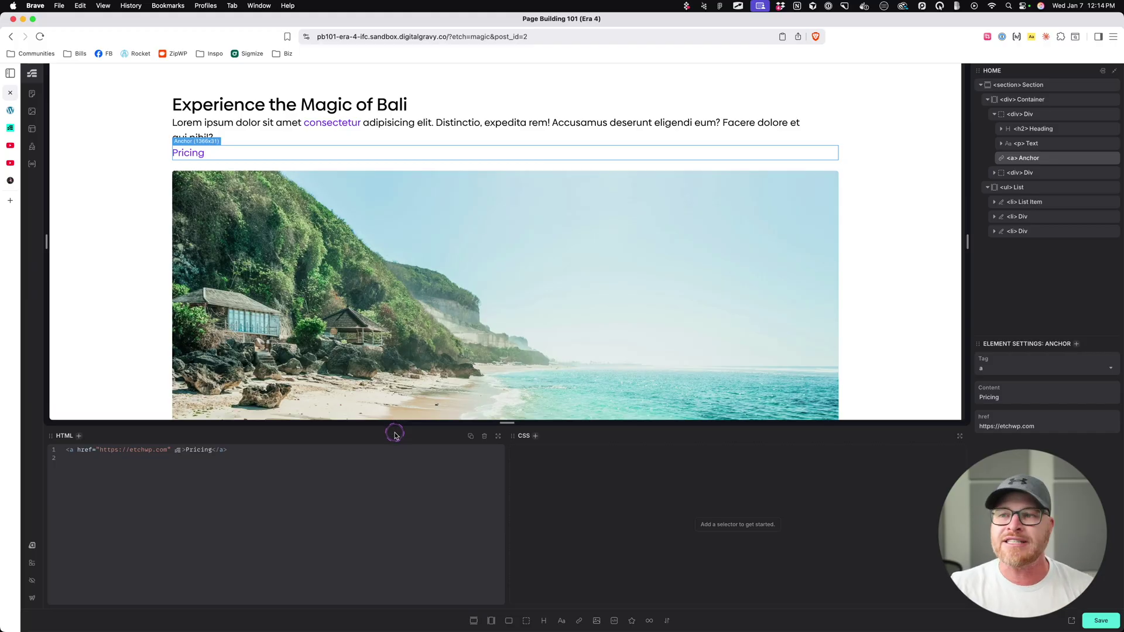
# Step: Shrink the code panels to enlarge the canvas, then select the Anchor layer
pyautogui.doubleClick(402, 431)
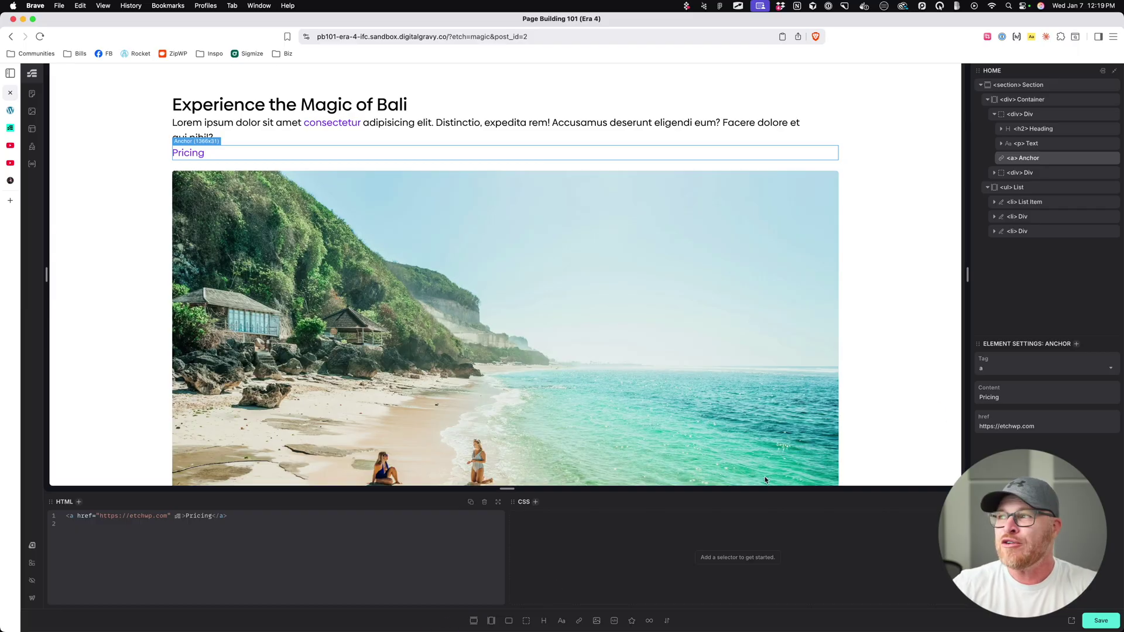
pyautogui.click(1013, 161)
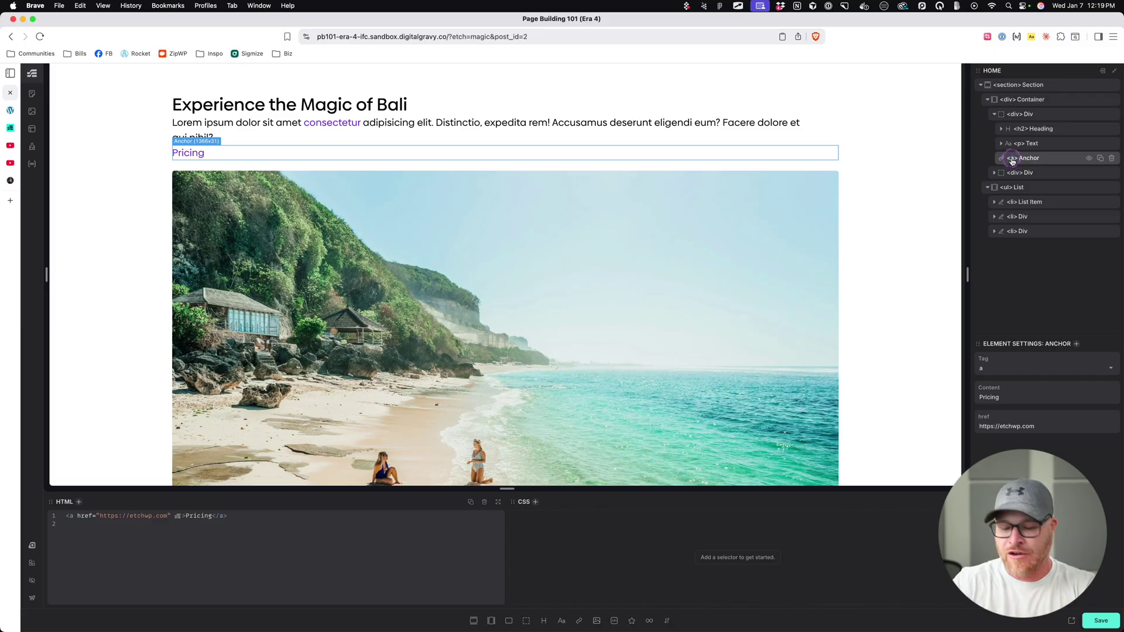
pyautogui.click(1012, 162)
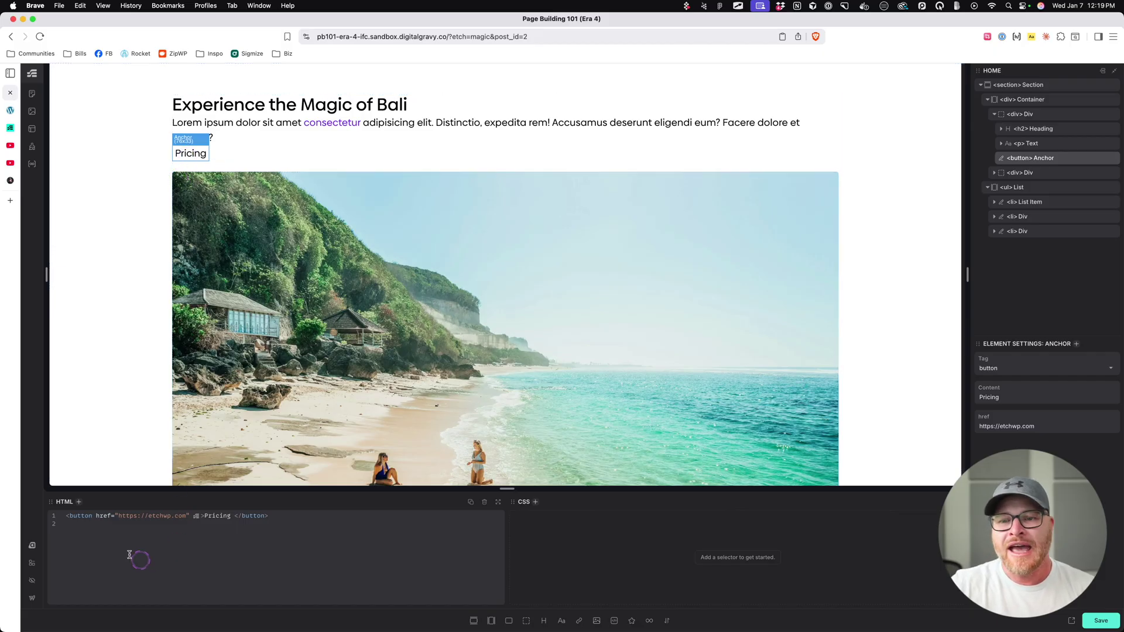
pyautogui.moveTo(96, 516); pyautogui.dragTo(190, 521)
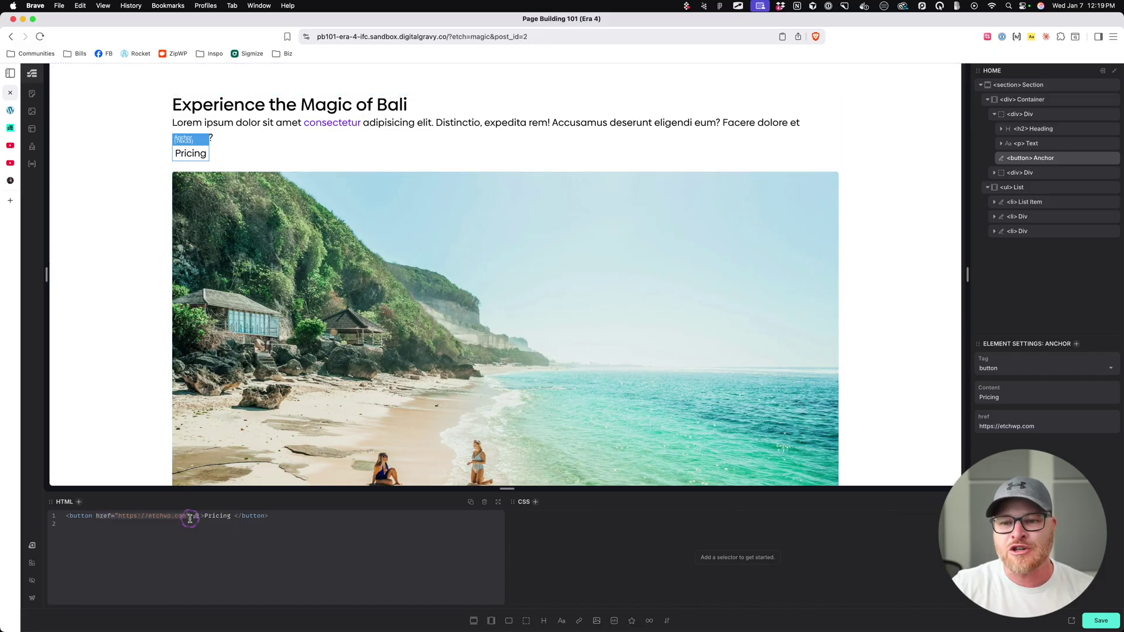
pyautogui.press('BackSpace')
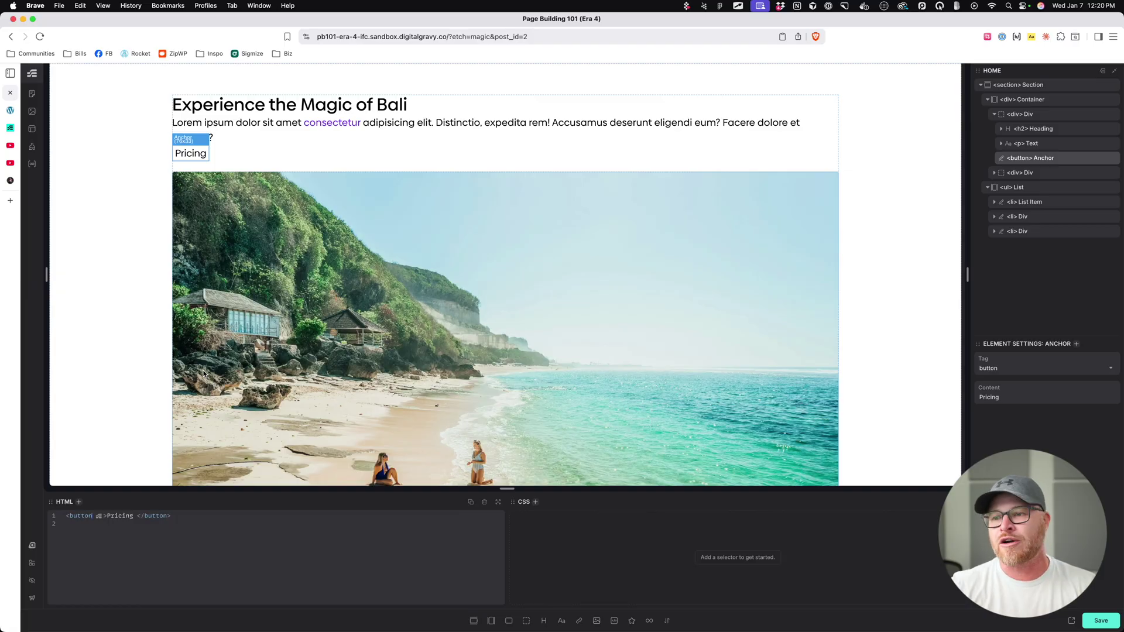
pyautogui.click(189, 373)
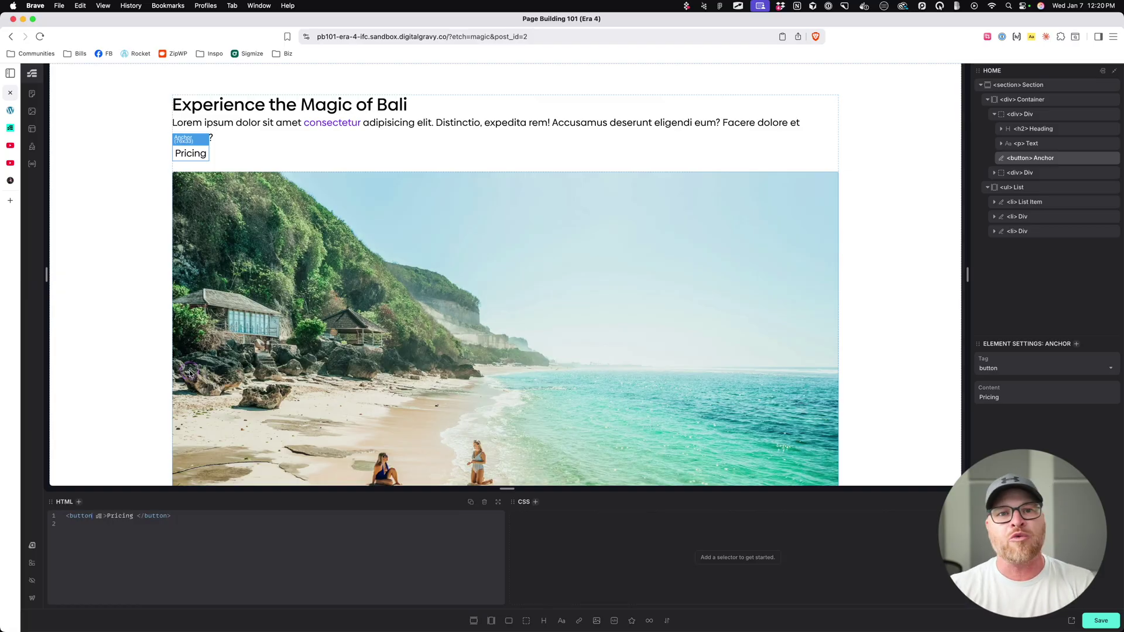
pyautogui.click(190, 374)
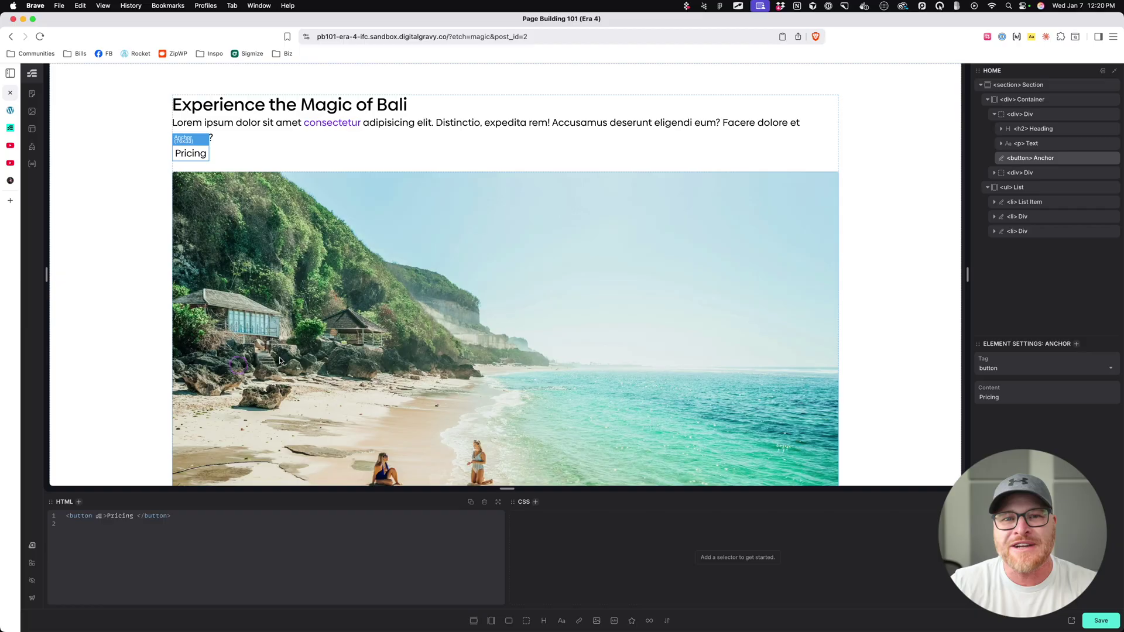